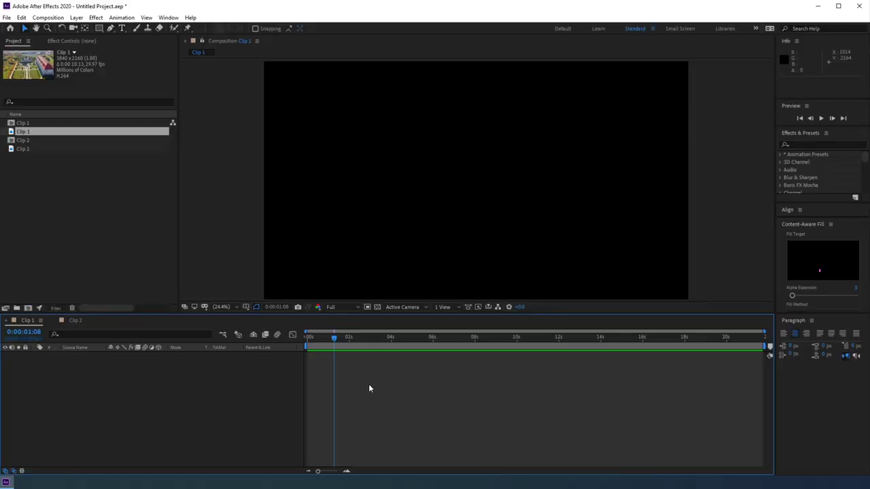
# Place the Clip 1 footage in its composition and return to the first frame, zoomed on the walking person
pyautogui.moveTo(12, 134); pyautogui.dragTo(95, 371)
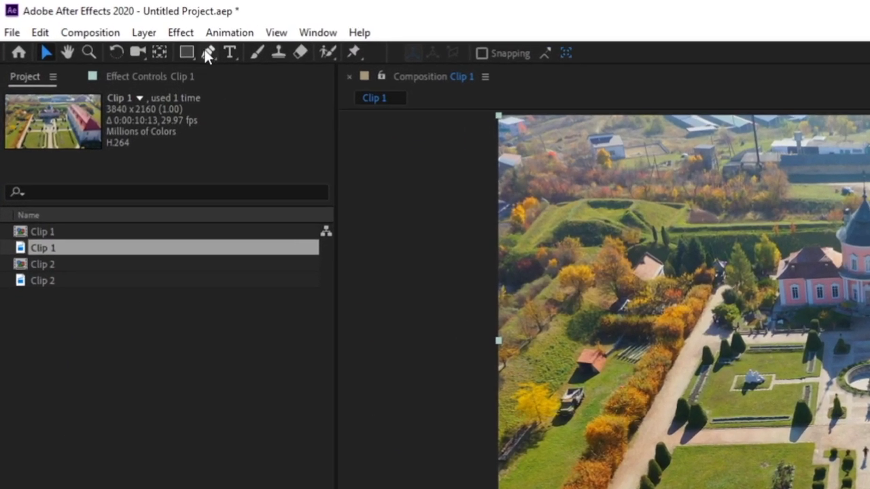
pyautogui.click(207, 55)
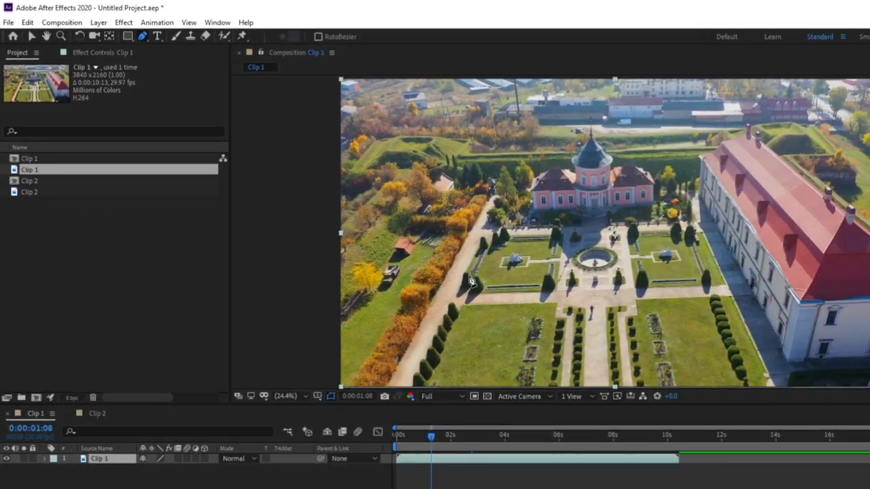
pyautogui.click(419, 436)
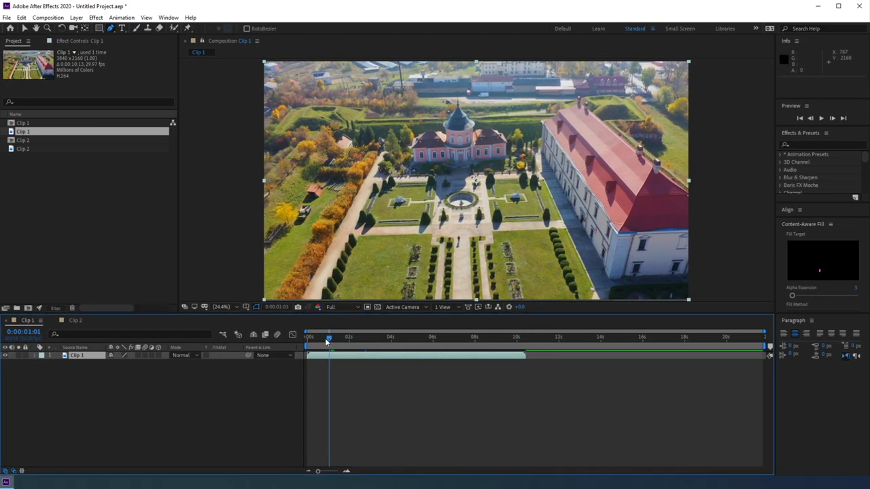
pyautogui.moveTo(326, 340); pyautogui.dragTo(306, 342)
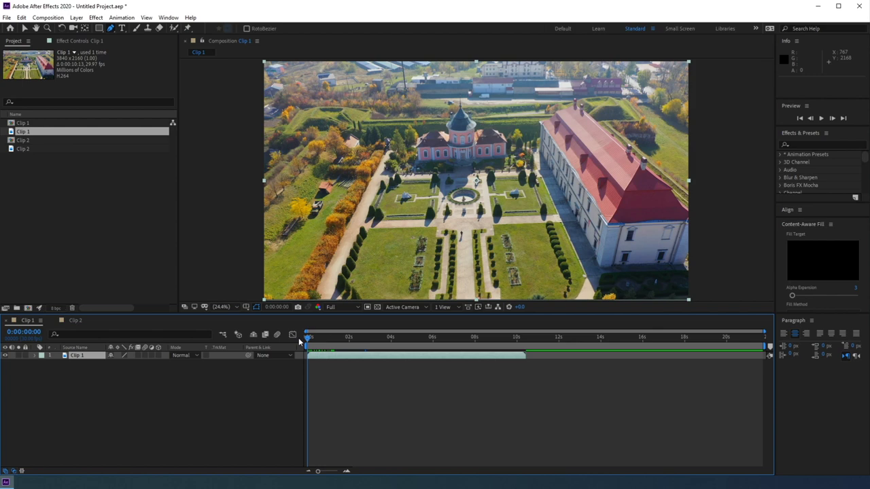
pyautogui.scroll(5, 441, 265)
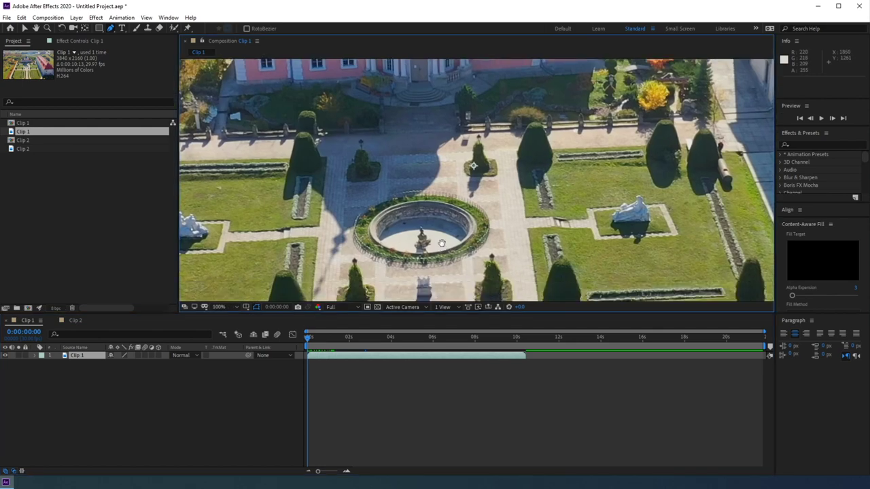
pyautogui.moveTo(441, 242); pyautogui.dragTo(441, 178)
# Draw a closed eight-point Pen mask around the walking person and his shadow
pyautogui.click(439, 172)
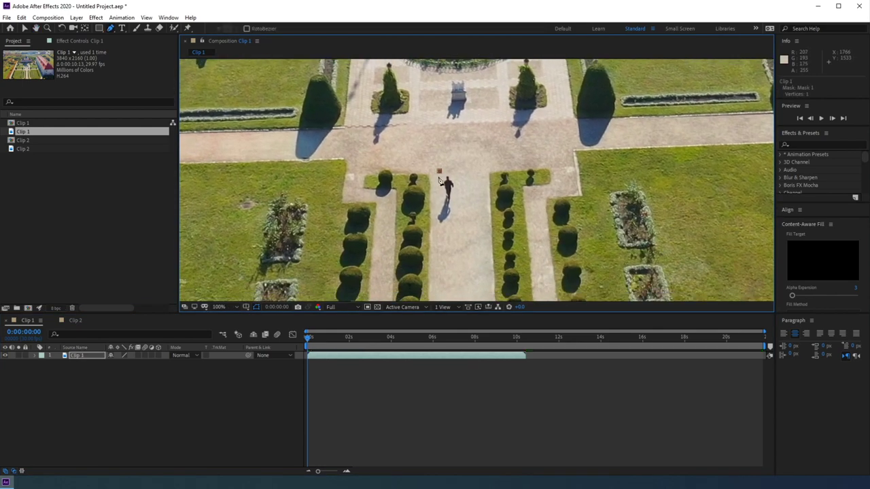
pyautogui.click(436, 190)
pyautogui.click(435, 208)
pyautogui.click(435, 225)
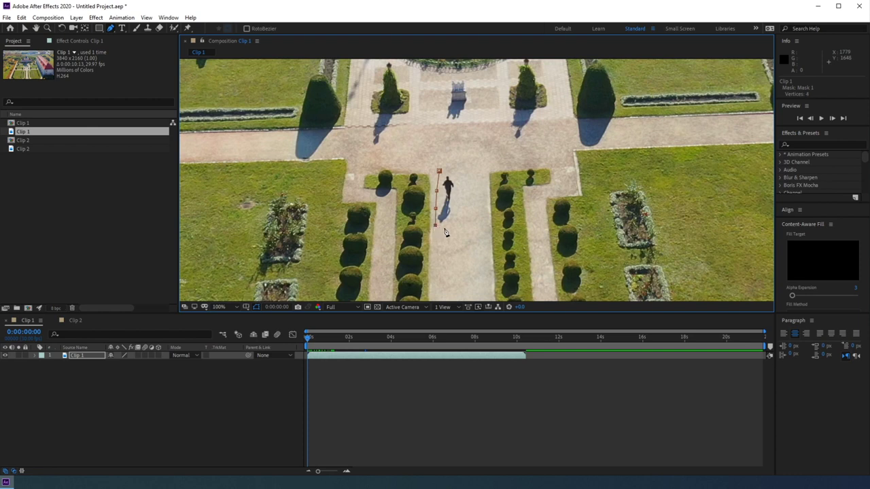
pyautogui.click(446, 228)
pyautogui.click(453, 213)
pyautogui.click(457, 196)
pyautogui.click(455, 179)
pyautogui.click(440, 172)
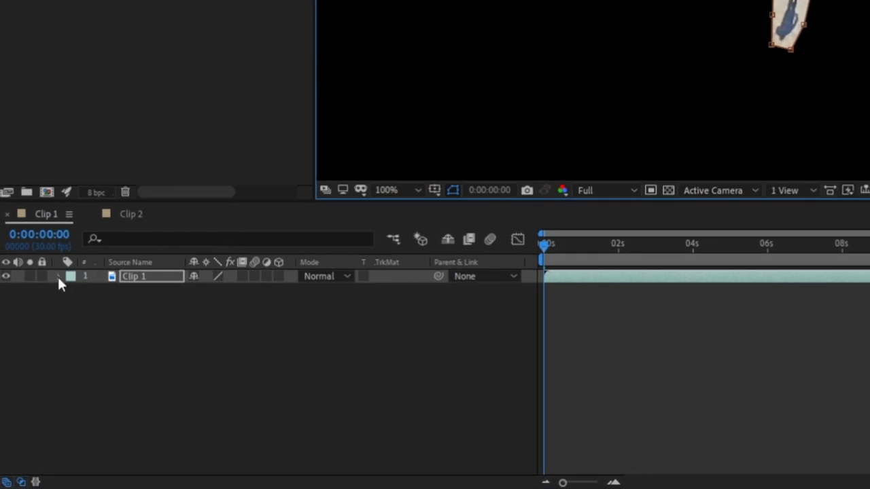
# Set Clip 1's Mask 1 mode to Subtract to cut out the person
pyautogui.click(35, 356)
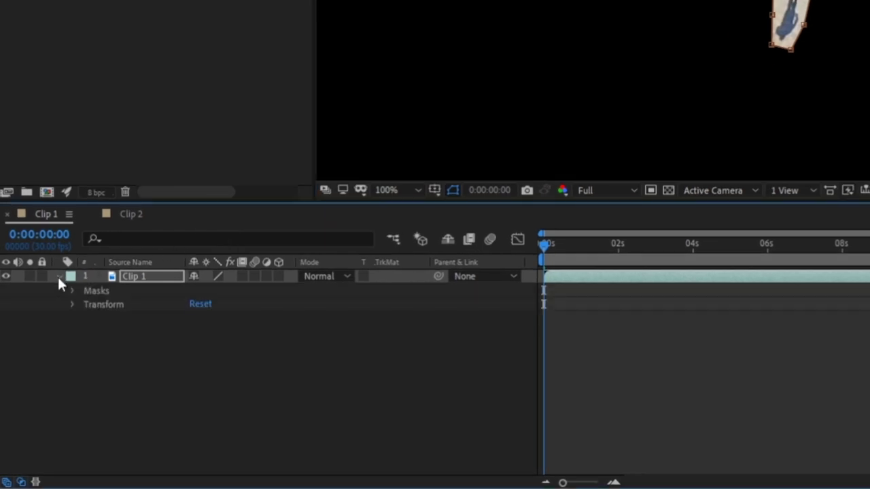
pyautogui.click(72, 290)
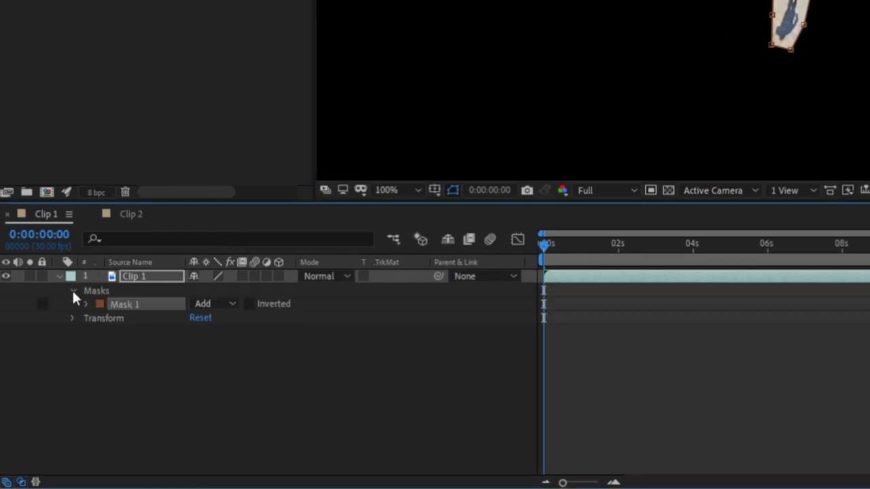
pyautogui.click(232, 304)
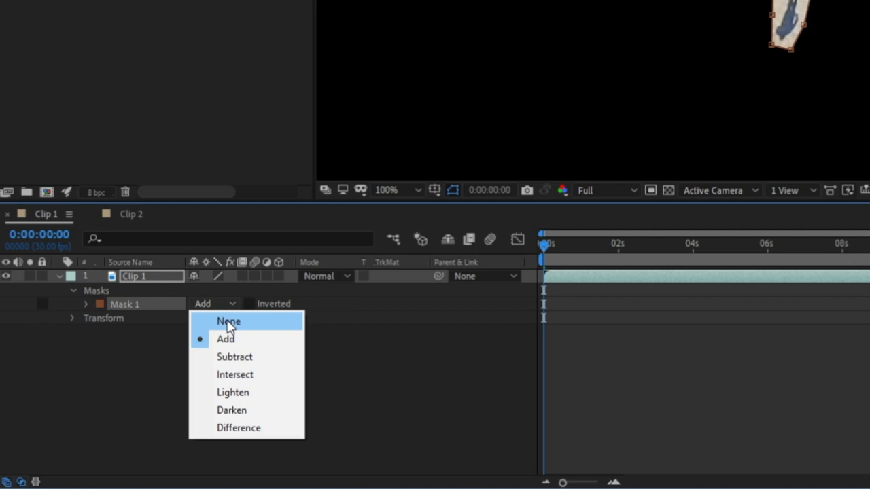
pyautogui.click(242, 360)
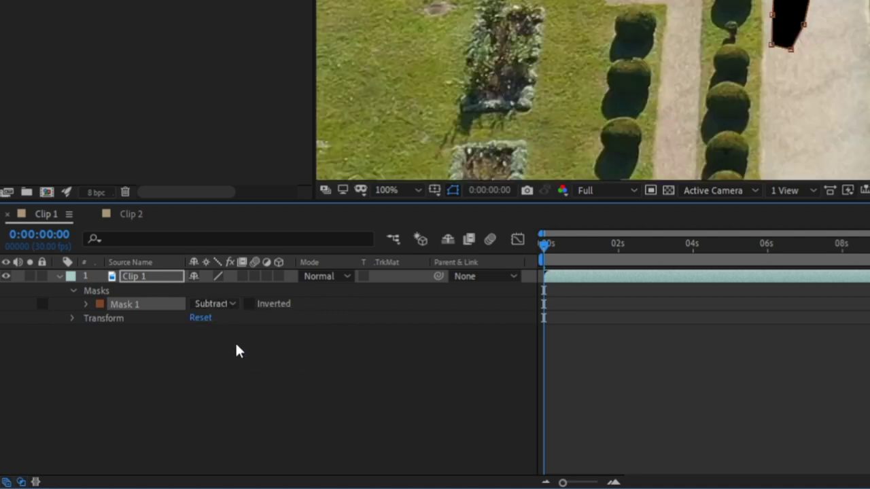
# Keyframe Mask 1's path and track it forward to follow the person
pyautogui.click(85, 303)
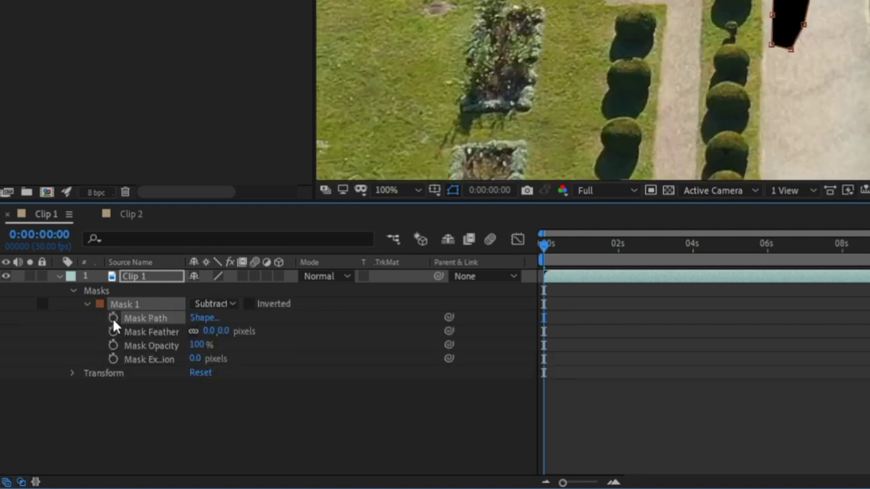
pyautogui.click(112, 318)
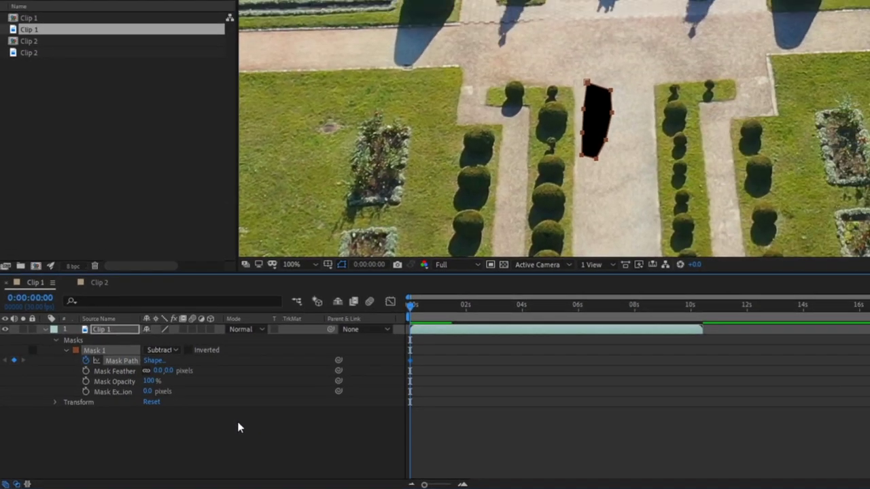
pyautogui.press('space')
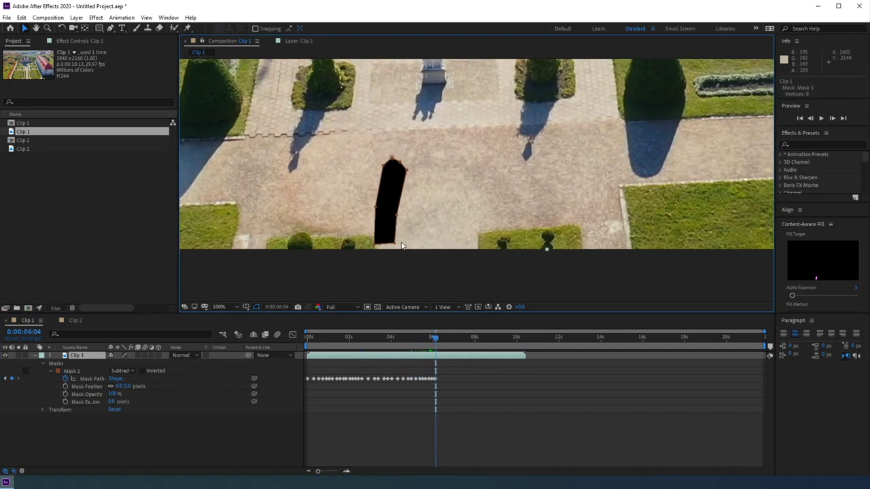
# Stop the mask tracking and end Clip 1's work area at 0:00:07:06
pyautogui.click(409, 337)
pyautogui.moveTo(417, 342); pyautogui.dragTo(457, 340)
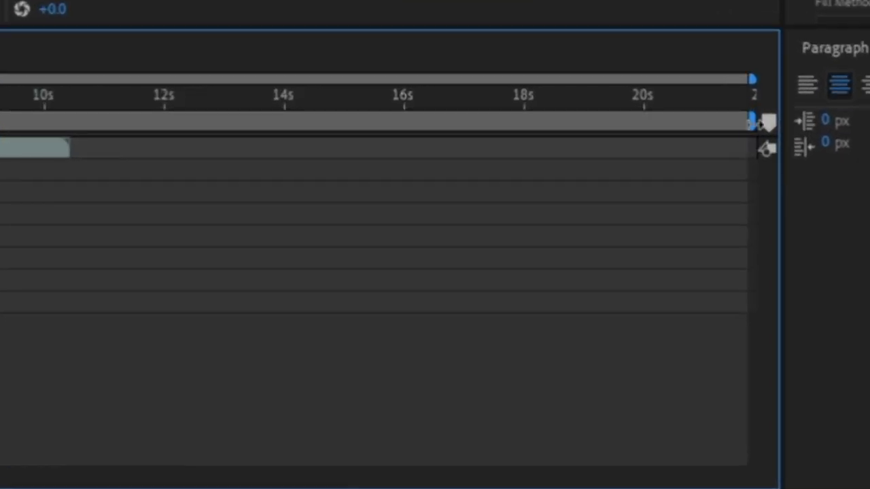
pyautogui.moveTo(751, 123); pyautogui.dragTo(16, 122)
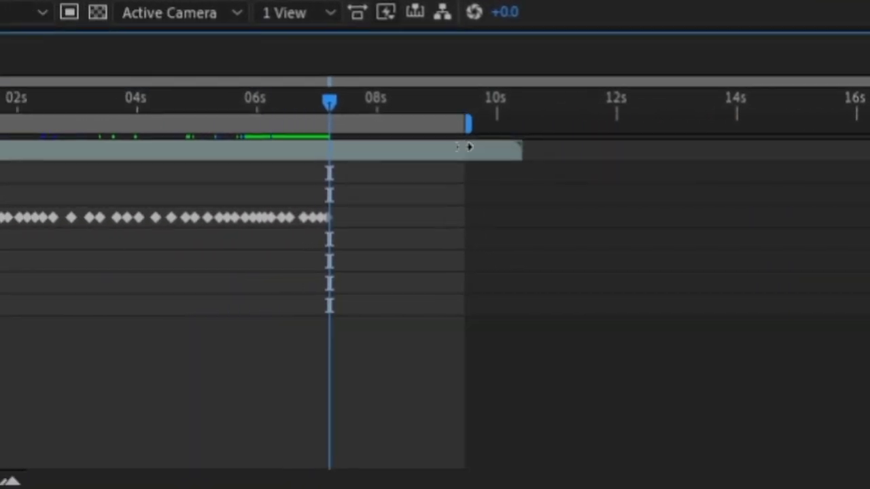
pyautogui.moveTo(469, 147); pyautogui.dragTo(334, 159)
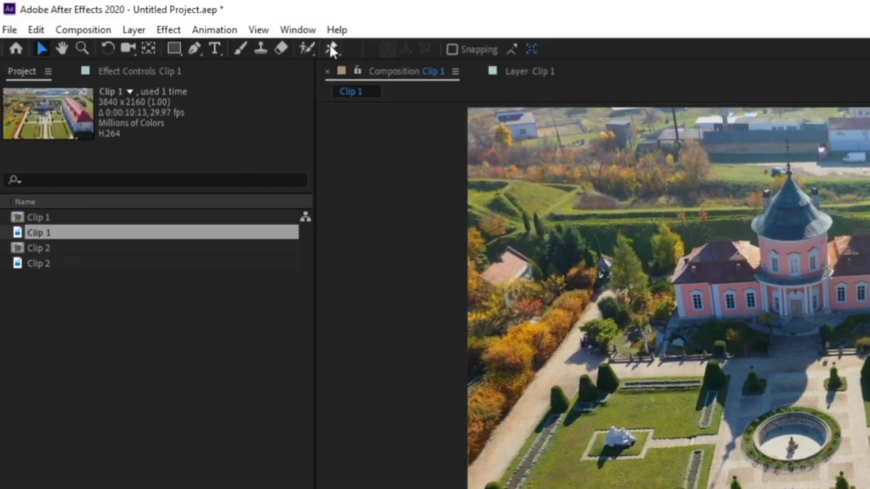
# Show the Content-Aware Fill panel for the Clip 1 layer, keeping fill method Object
pyautogui.click(299, 30)
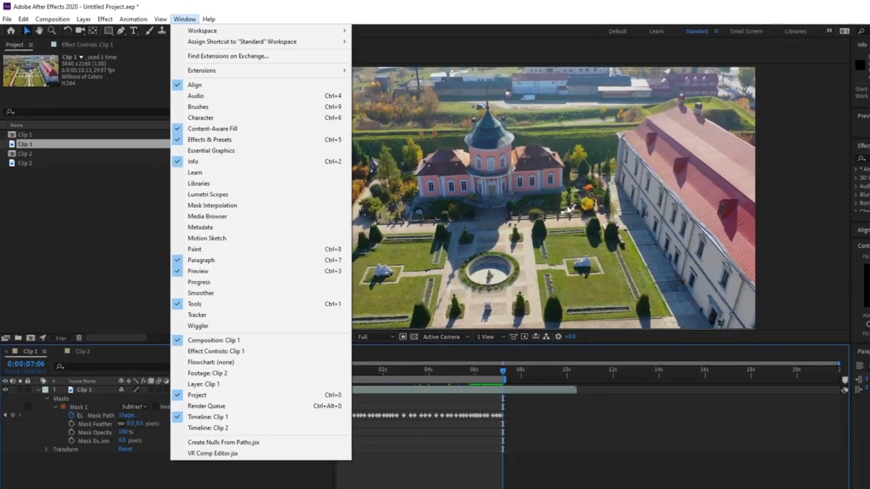
pyautogui.click(427, 208)
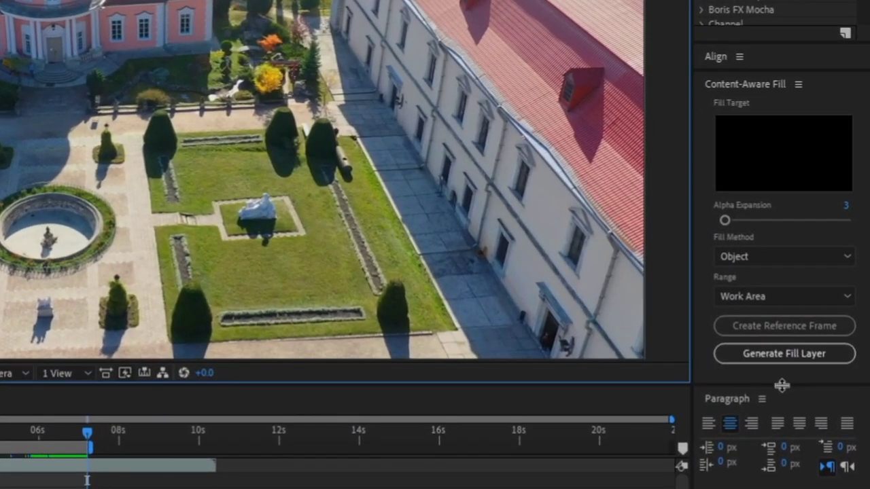
pyautogui.click(865, 326)
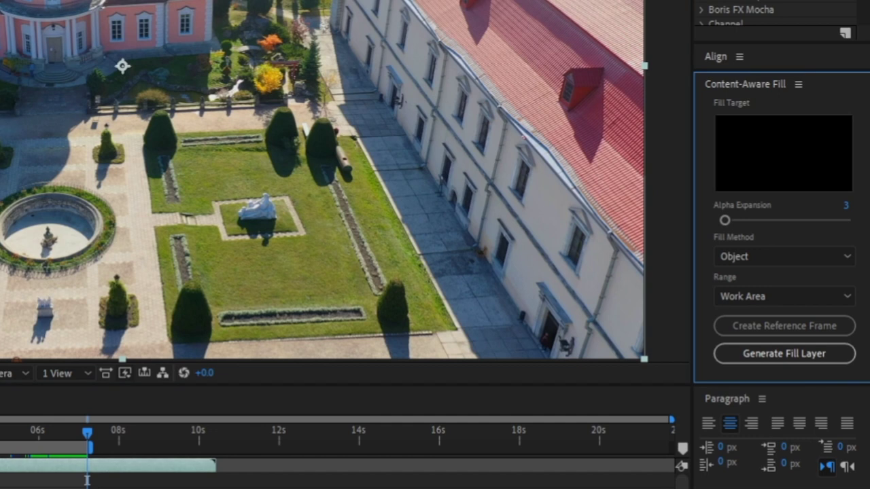
pyautogui.click(818, 263)
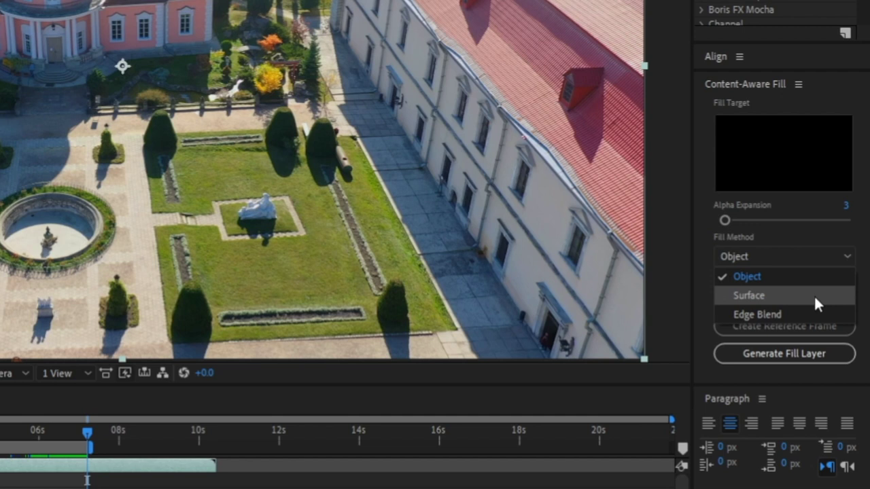
pyautogui.click(814, 279)
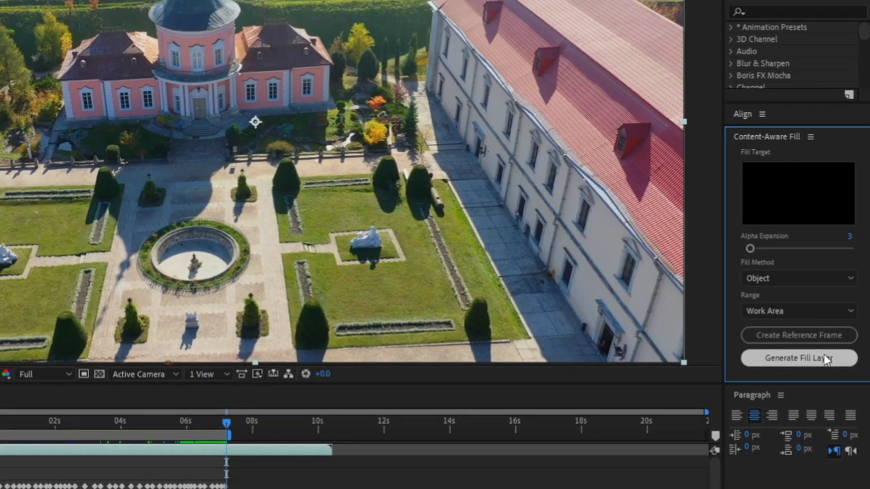
# Save the project to the Desktop and generate the Content-Aware fill layer for Clip 1
pyautogui.click(826, 359)
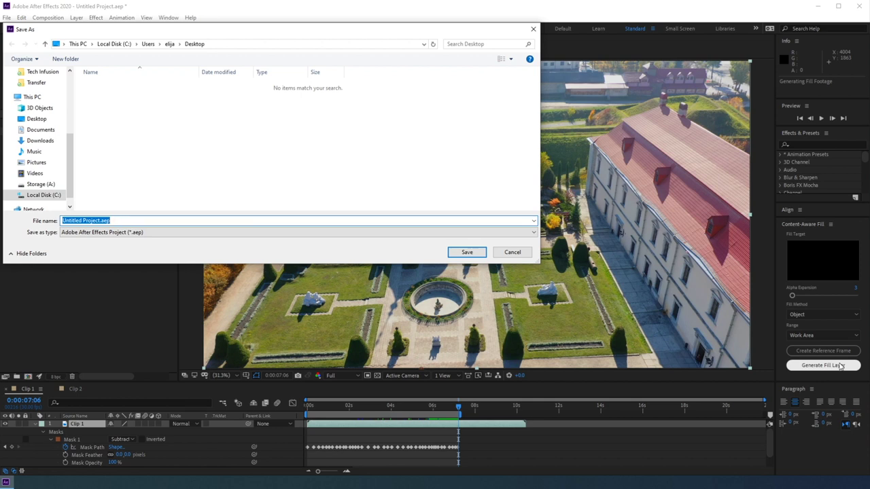
pyautogui.click(466, 253)
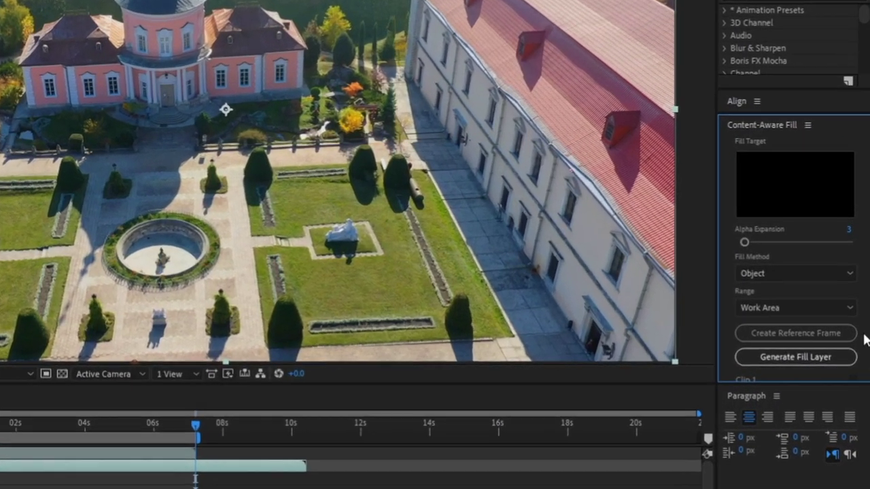
pyautogui.click(819, 364)
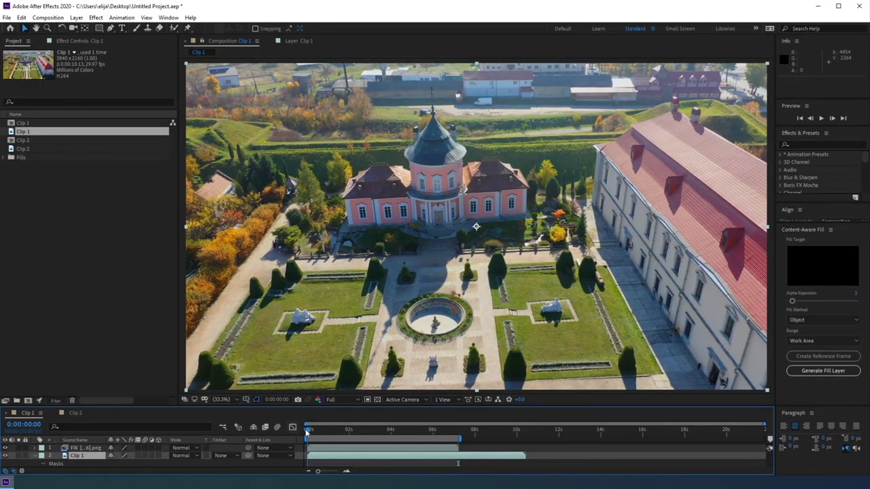
pyautogui.press('space')
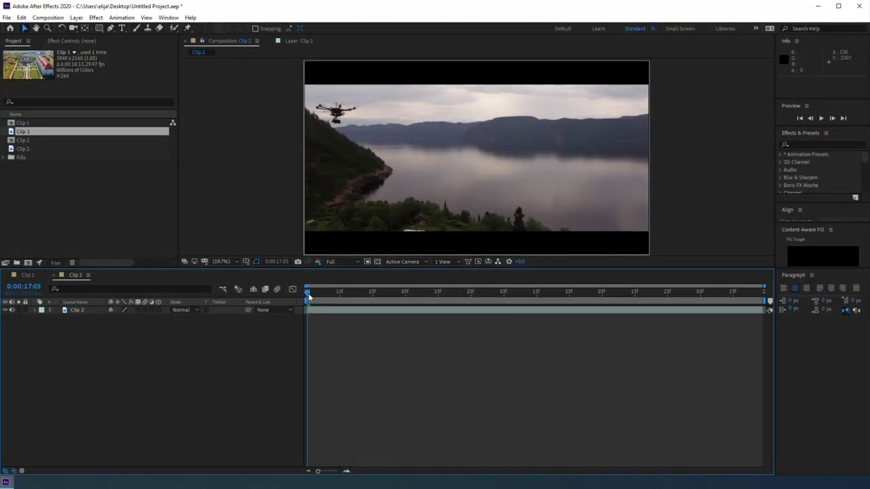
# Draw a closed four-point Pen mask around the drone in Clip 2
pyautogui.moveTo(308, 292); pyautogui.dragTo(291, 317)
pyautogui.click(110, 28)
pyautogui.click(309, 100)
pyautogui.click(337, 99)
pyautogui.click(338, 109)
pyautogui.click(311, 111)
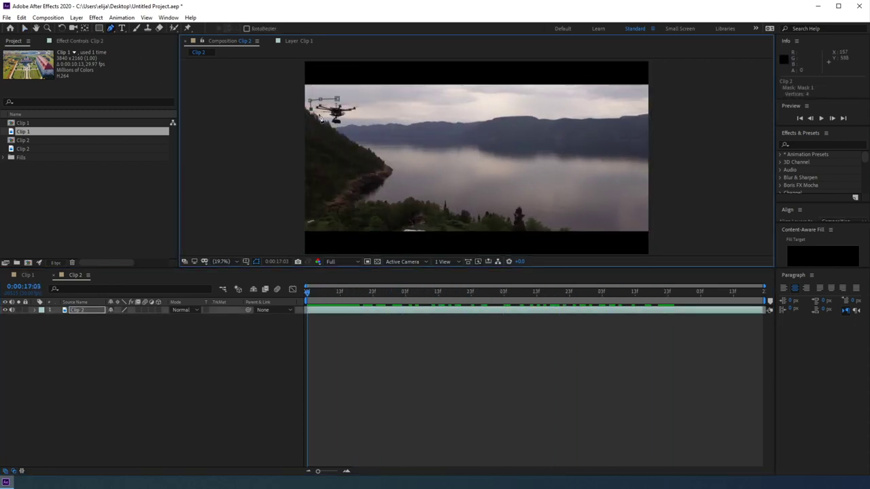
pyautogui.click(347, 98)
pyautogui.press('v')
# Set Clip 2's Mask 1 mode to Subtract to cut out the drone
pyautogui.click(34, 310)
pyautogui.click(42, 318)
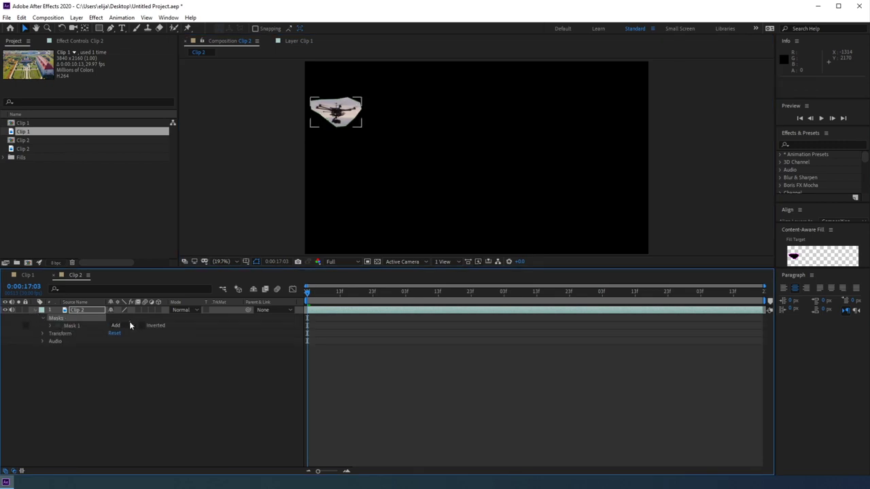
pyautogui.click(116, 325)
pyautogui.click(134, 355)
# Keyframe Mask 1's path and reposition it to follow the drone over time
pyautogui.click(49, 325)
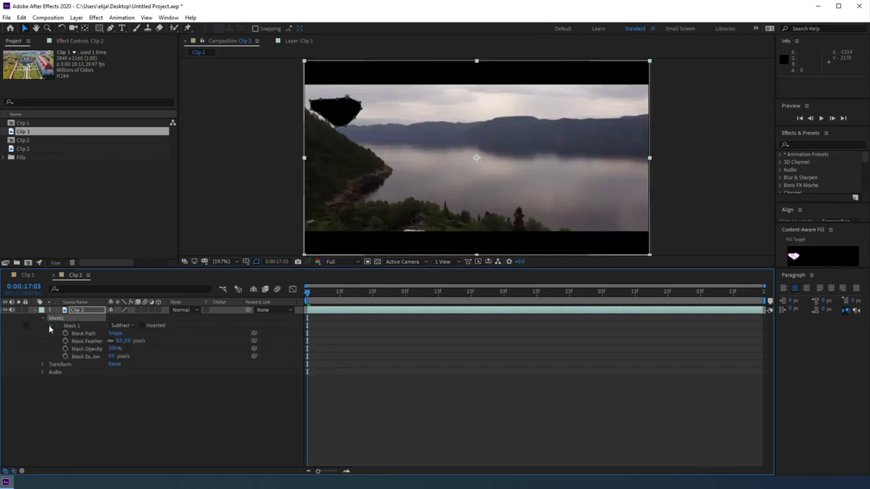
pyautogui.click(65, 333)
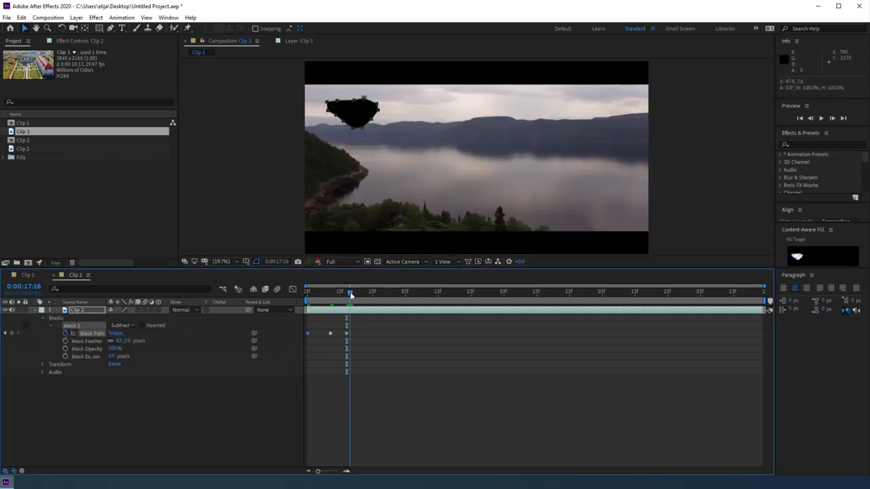
pyautogui.moveTo(351, 109); pyautogui.dragTo(362, 119)
pyautogui.moveTo(422, 123); pyautogui.dragTo(451, 129)
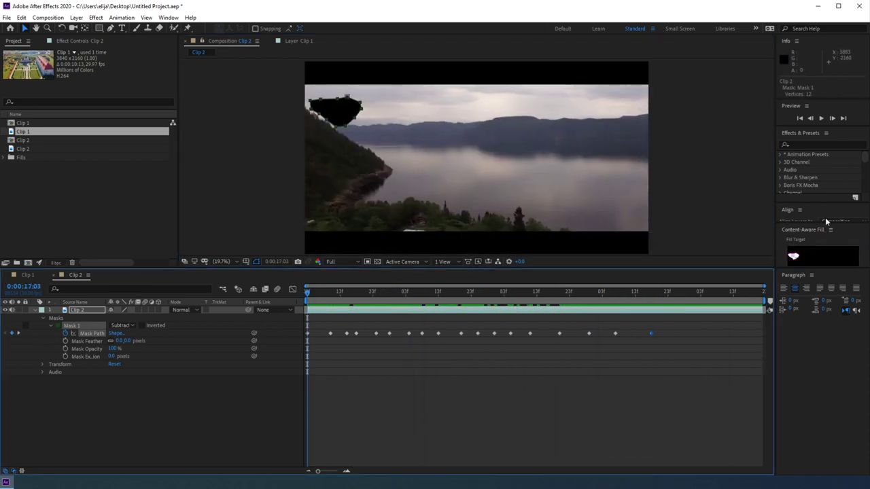
pyautogui.click(827, 222)
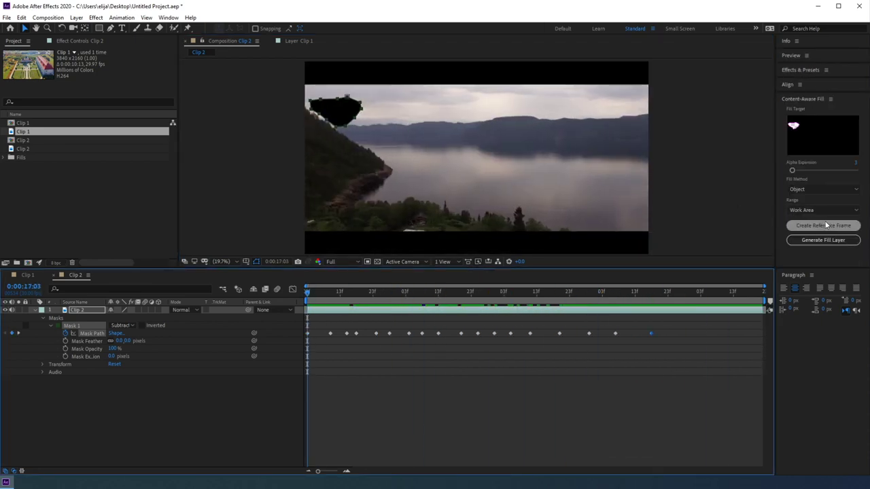
# Generate the fill layer for Clip 2 and play back the drone-free lake footage
pyautogui.click(840, 241)
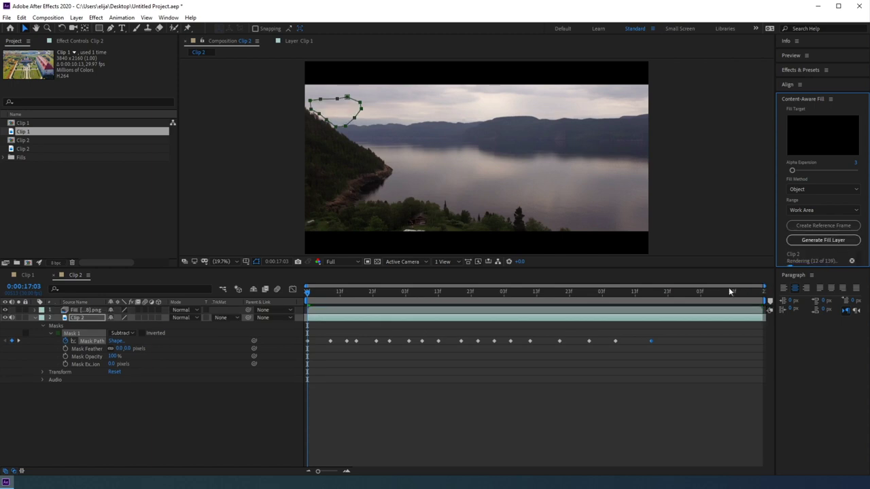
pyautogui.press('space')
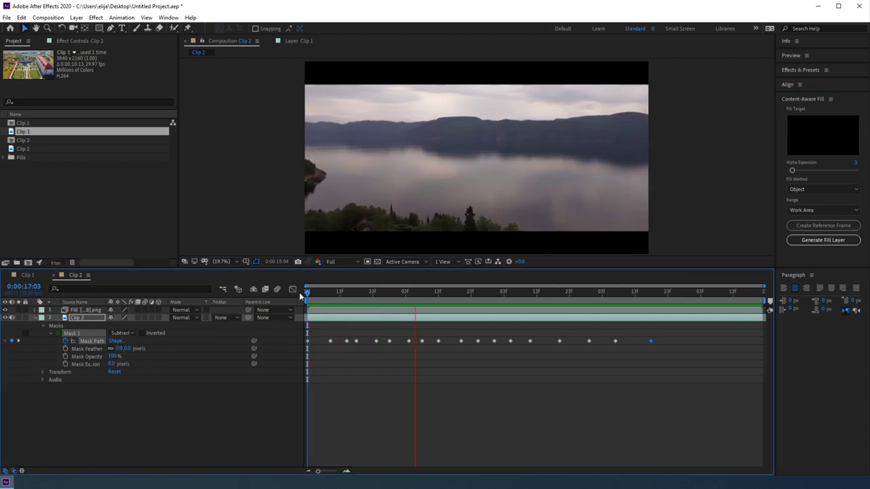